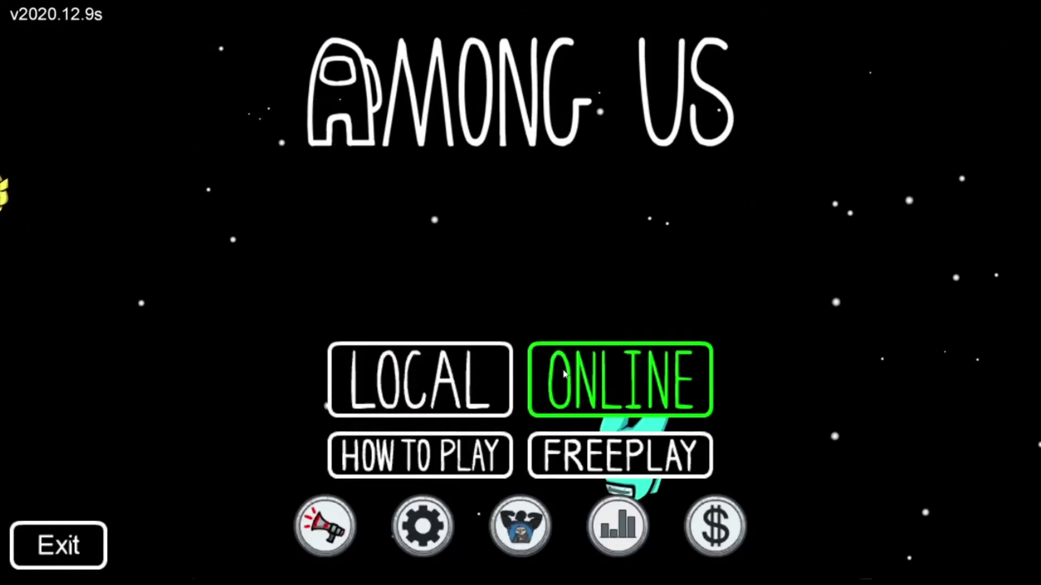
Switch to Discord and follow the CrewLink 1.1.6 Update Link in #proximity-mod
key("alt+Tab")
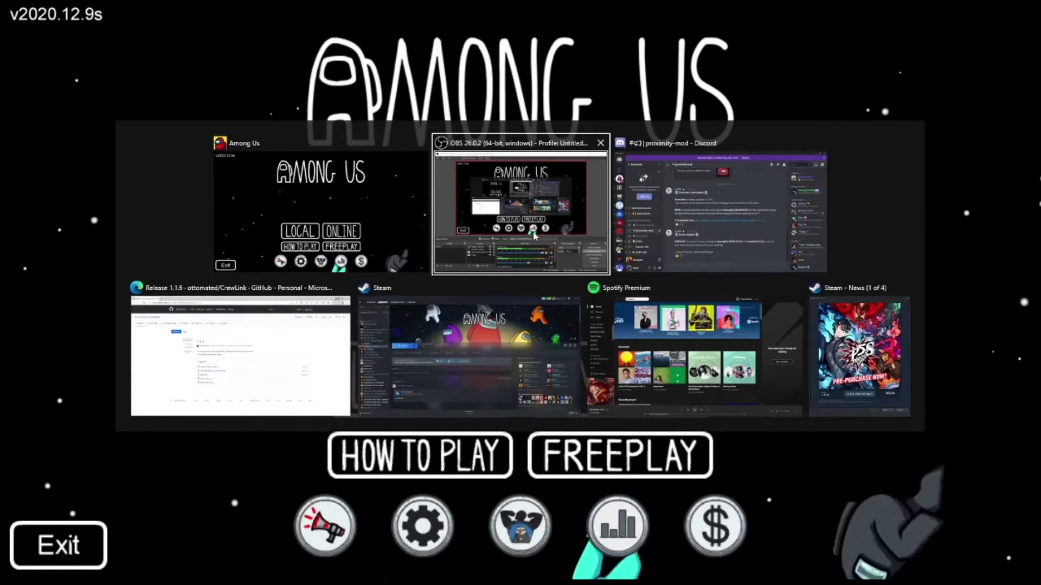
left_click(681, 255)
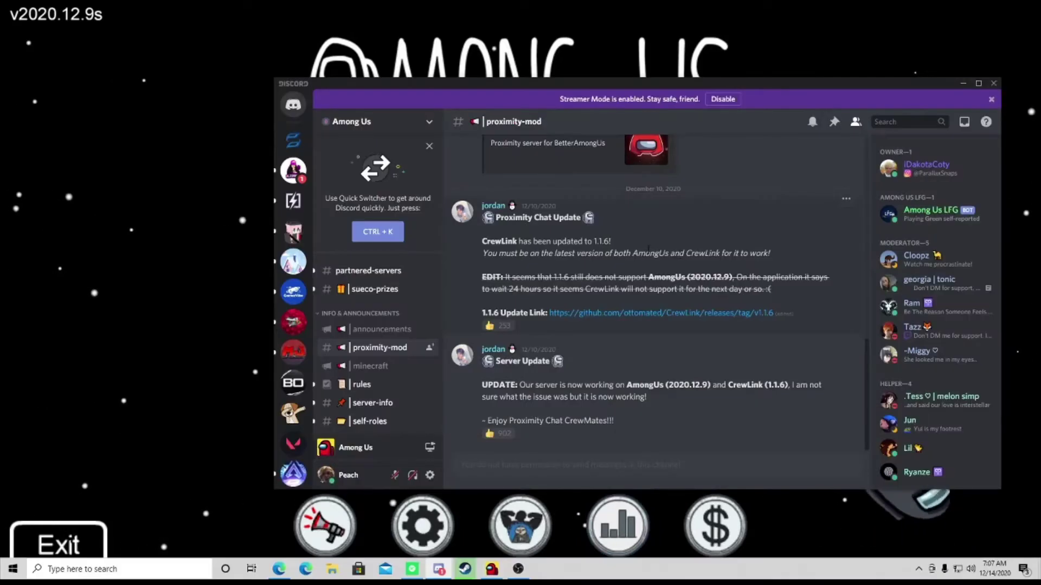
left_click(390, 124)
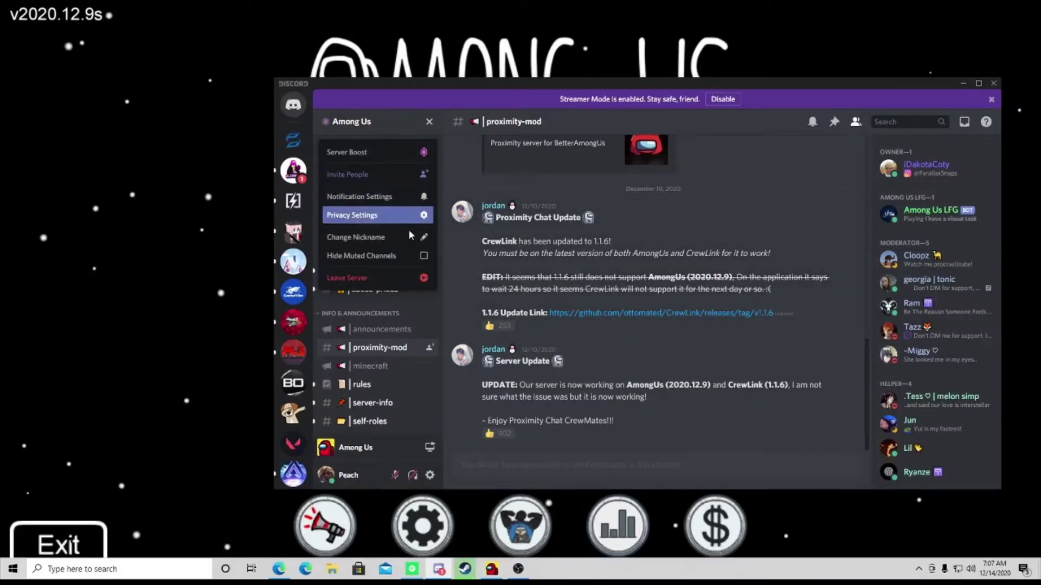
left_click(633, 305)
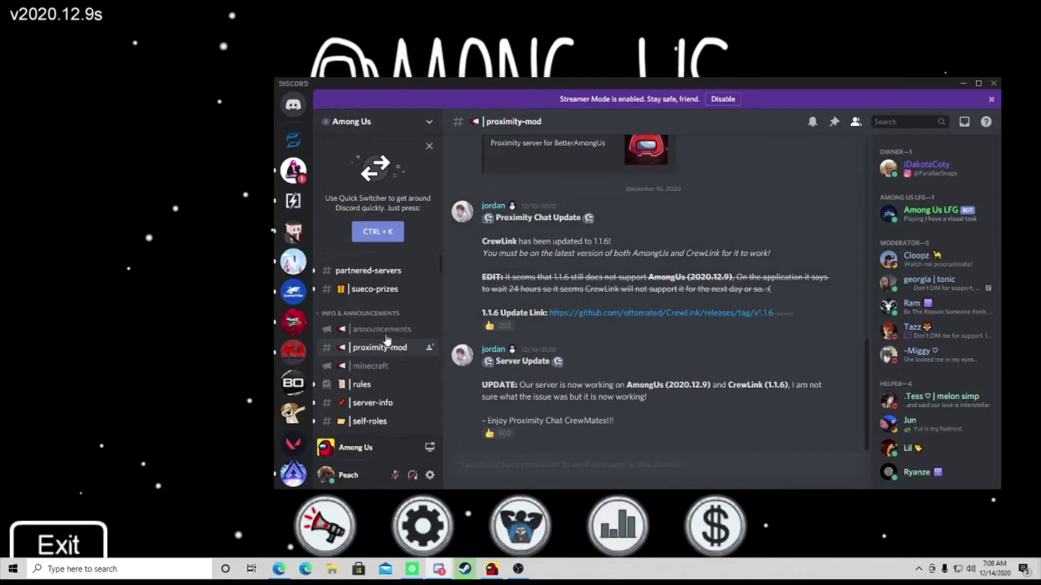
left_click(682, 314)
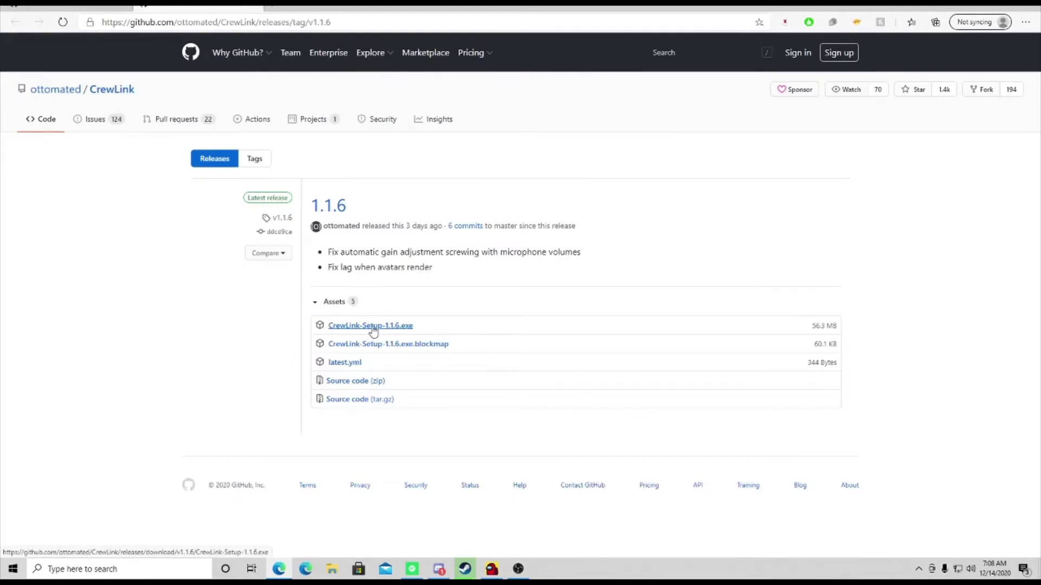
Launch CrewLink from the Start menu using the app list's letter index
left_click(12, 569)
left_click(104, 253)
left_click(12, 568)
left_click(90, 249)
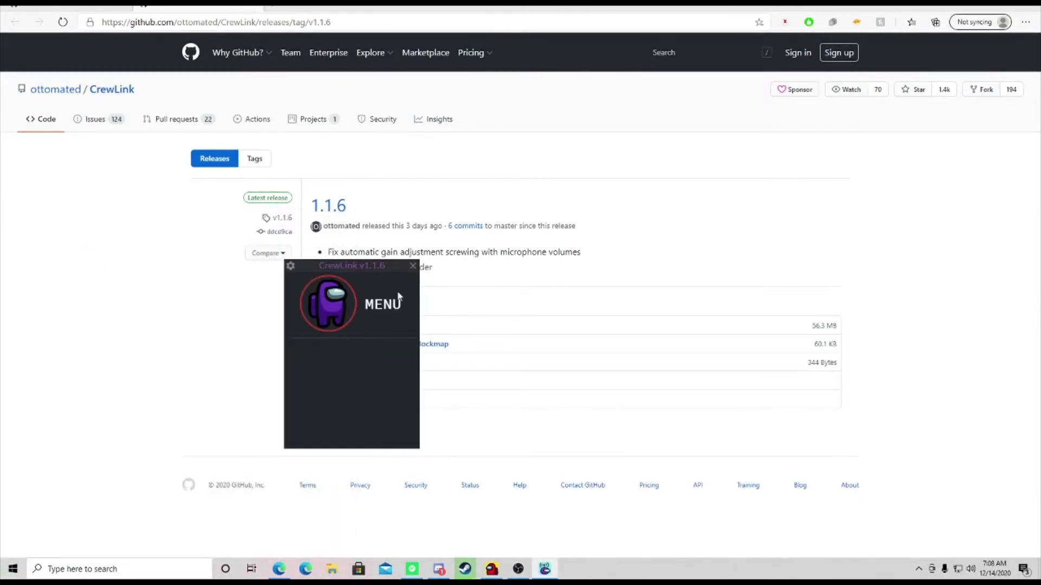
Compare CrewLink's Voice Server setting with the BetterAmongUs address in the Discord message
left_click(291, 268)
scroll(336, 310, "down", 3)
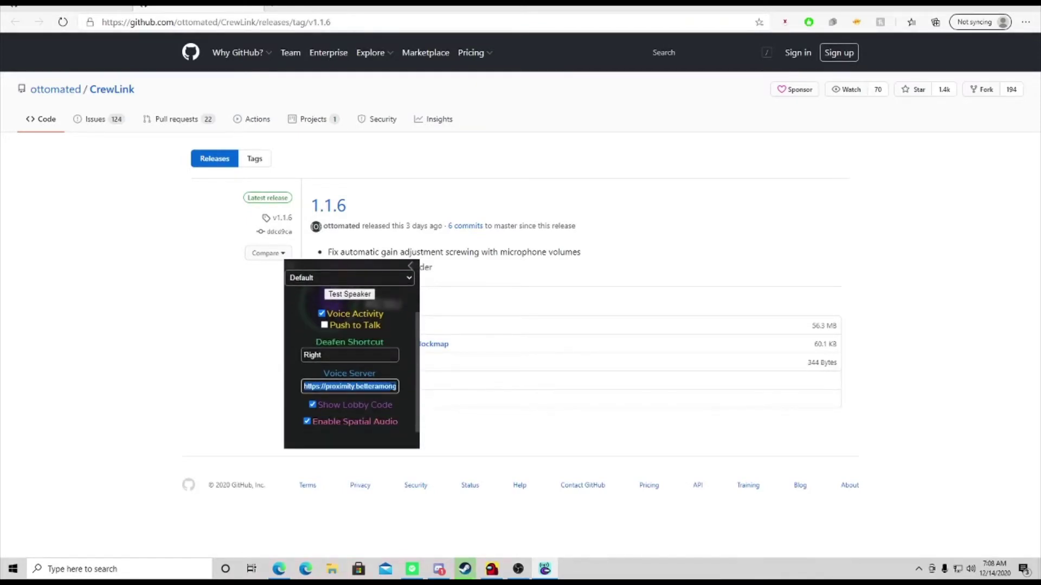
key("alt+Tab")
scroll(618, 265, "up", 1)
scroll(654, 291, "up", 3)
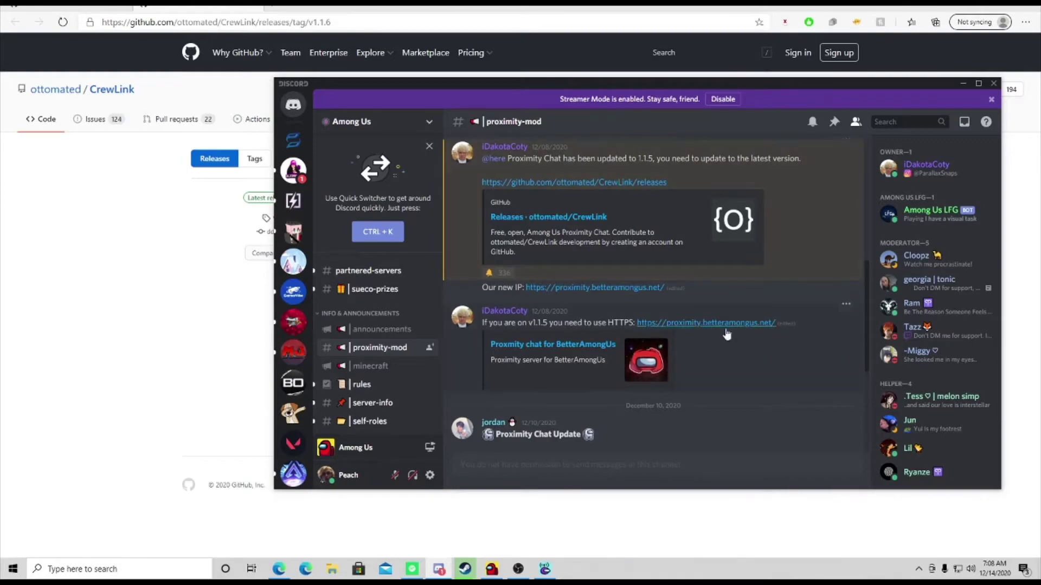
scroll(665, 353, "down", 3)
left_click(200, 344)
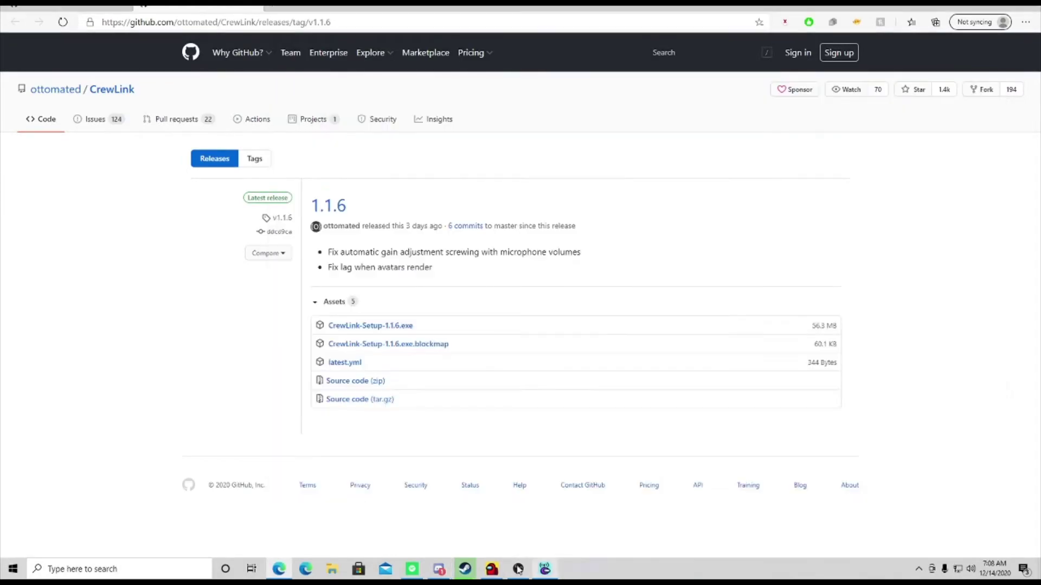
Bring CrewLink's settings back over Among Us and return to CrewLink's main menu
left_click(493, 569)
key("alt+Tab")
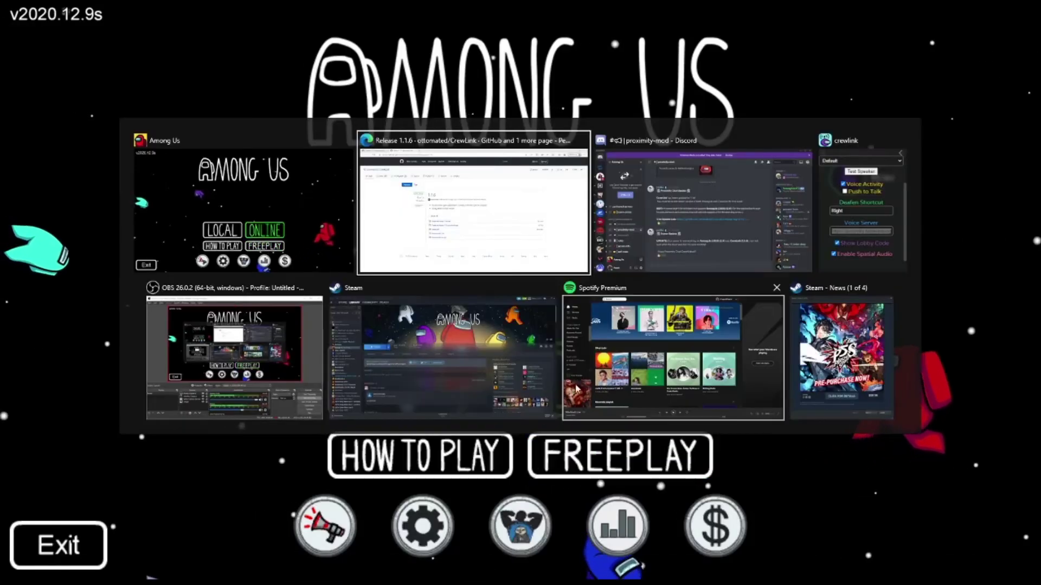
left_click(846, 219)
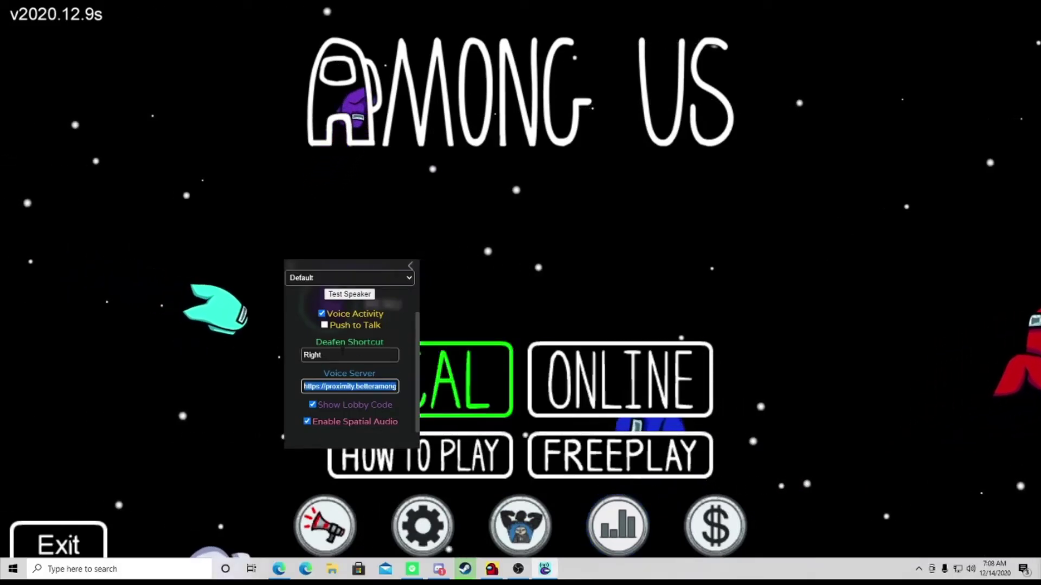
left_click(411, 267)
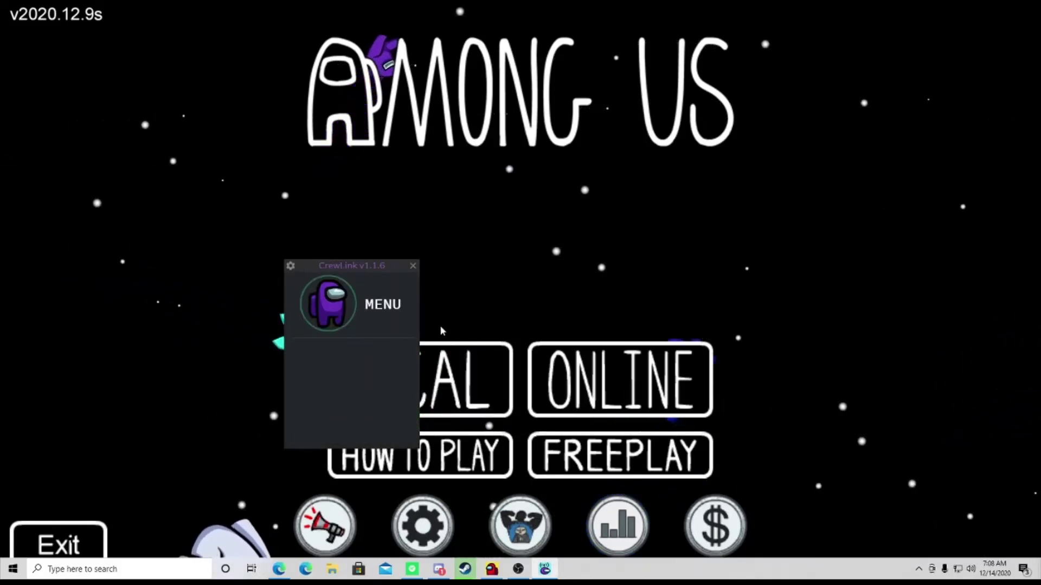
Browse the Among Us server's Proximity Lobbies members, then bring CrewLink's window back to the front
key("alt+Tab")
left_click(763, 220)
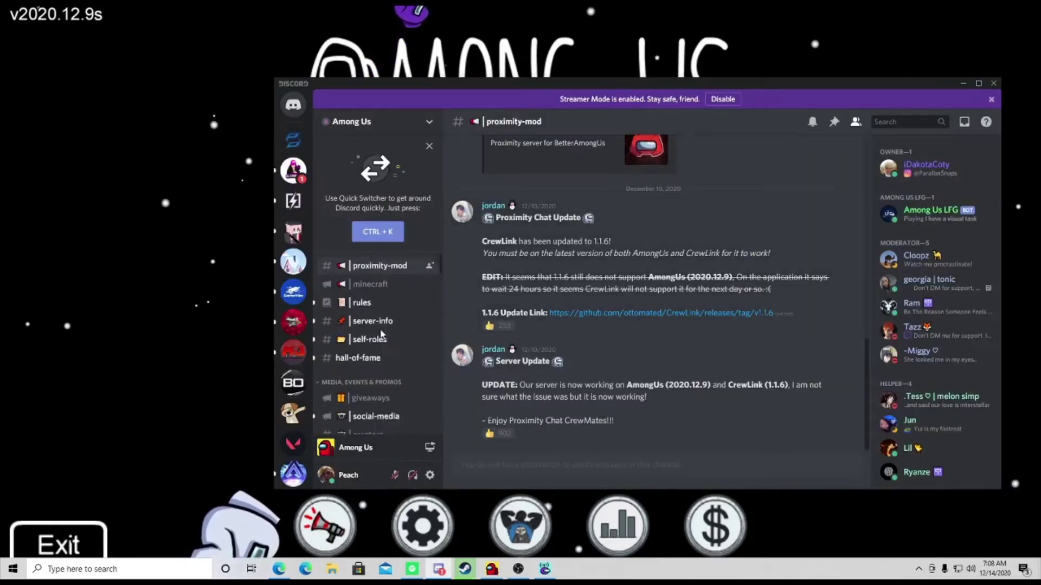
scroll(380, 331, "down", 2)
scroll(380, 333, "down", 2)
scroll(381, 337, "down", 2)
scroll(374, 342, "down", 2)
scroll(375, 343, "down", 3)
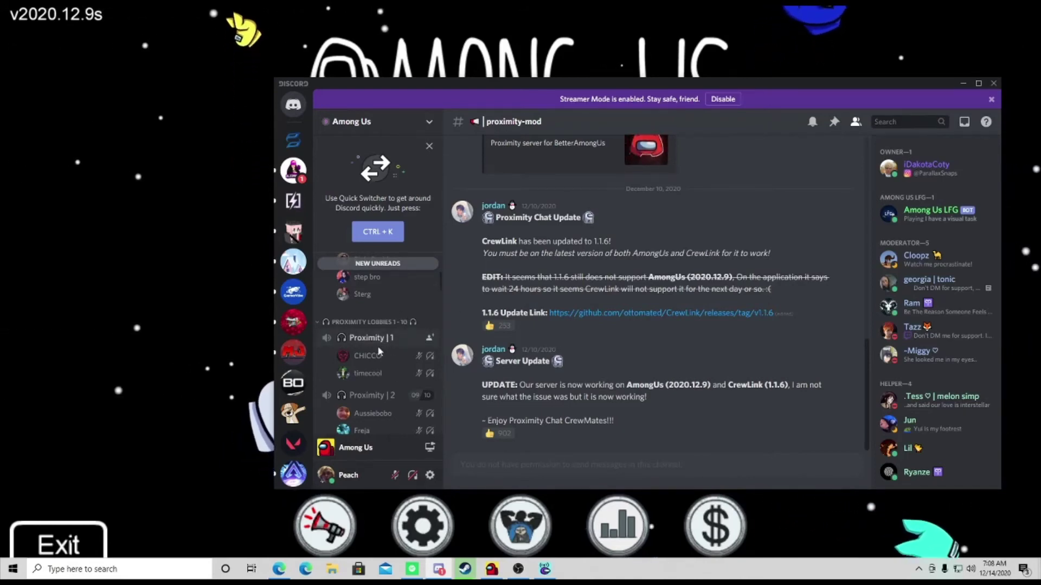
scroll(372, 359, "down", 2)
scroll(372, 358, "down", 2)
scroll(374, 382, "down", 2)
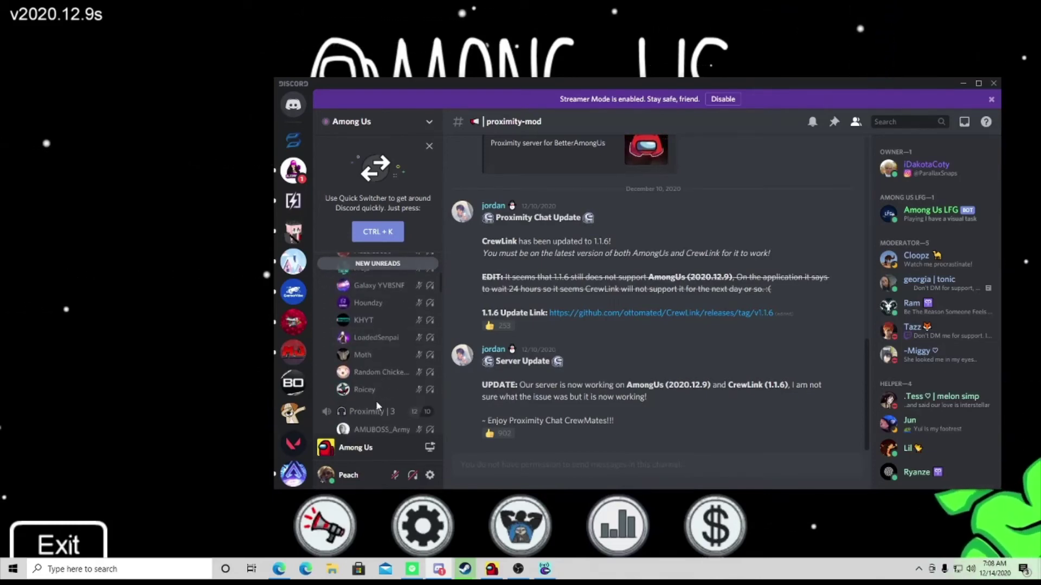
scroll(377, 404, "down", 3)
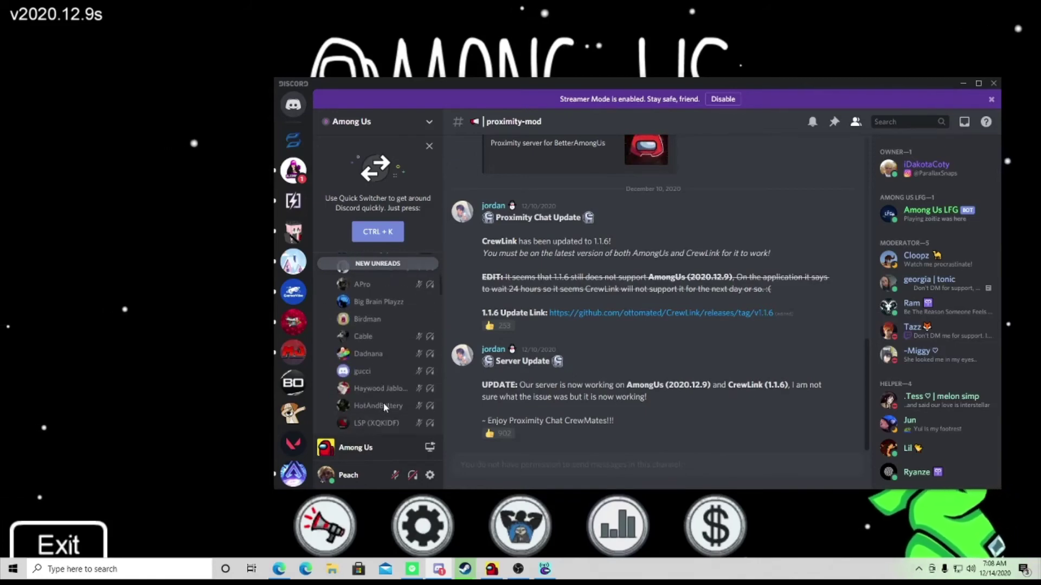
scroll(384, 366, "down", 3)
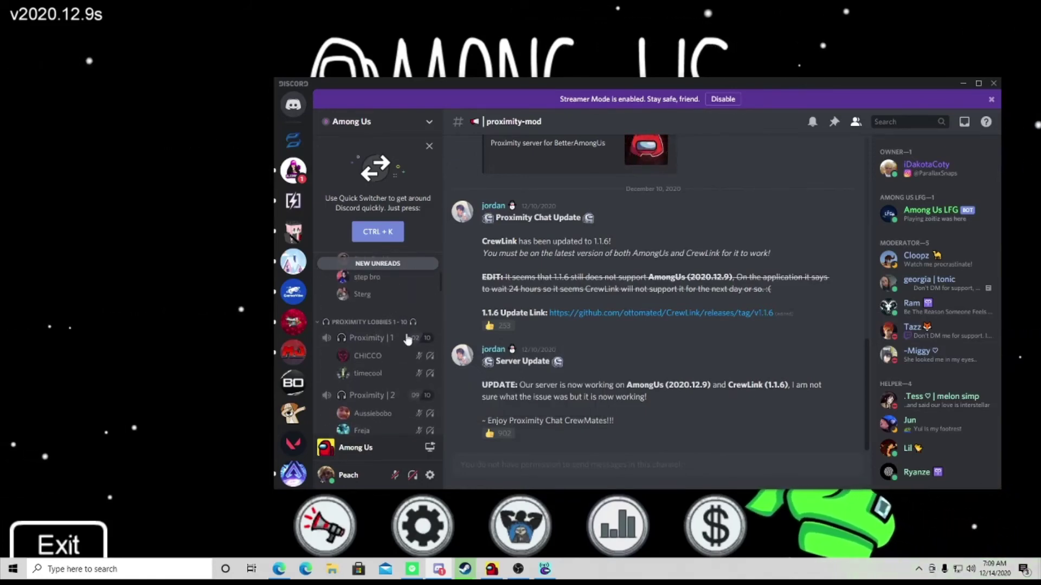
left_click(543, 568)
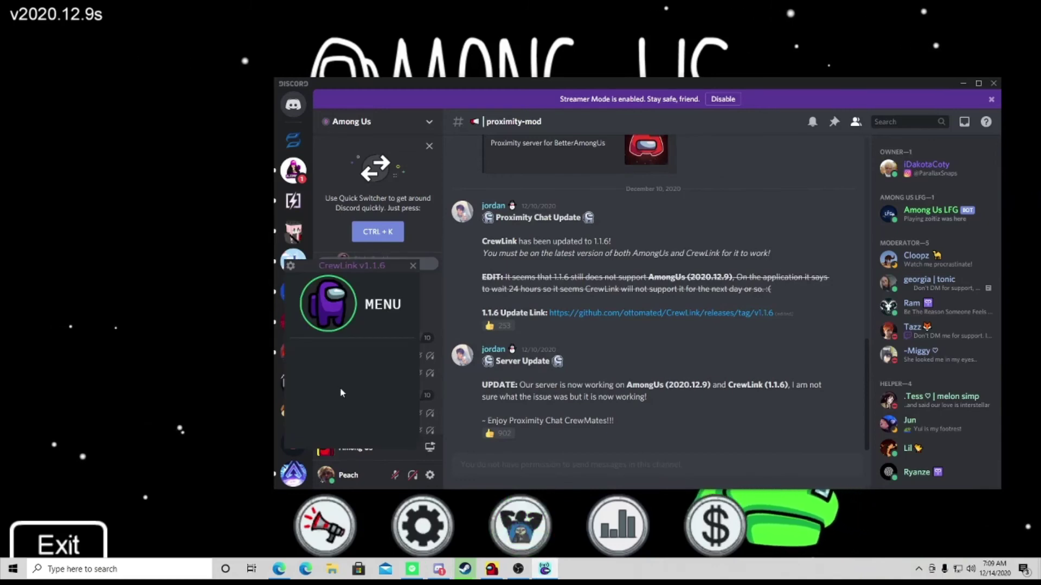